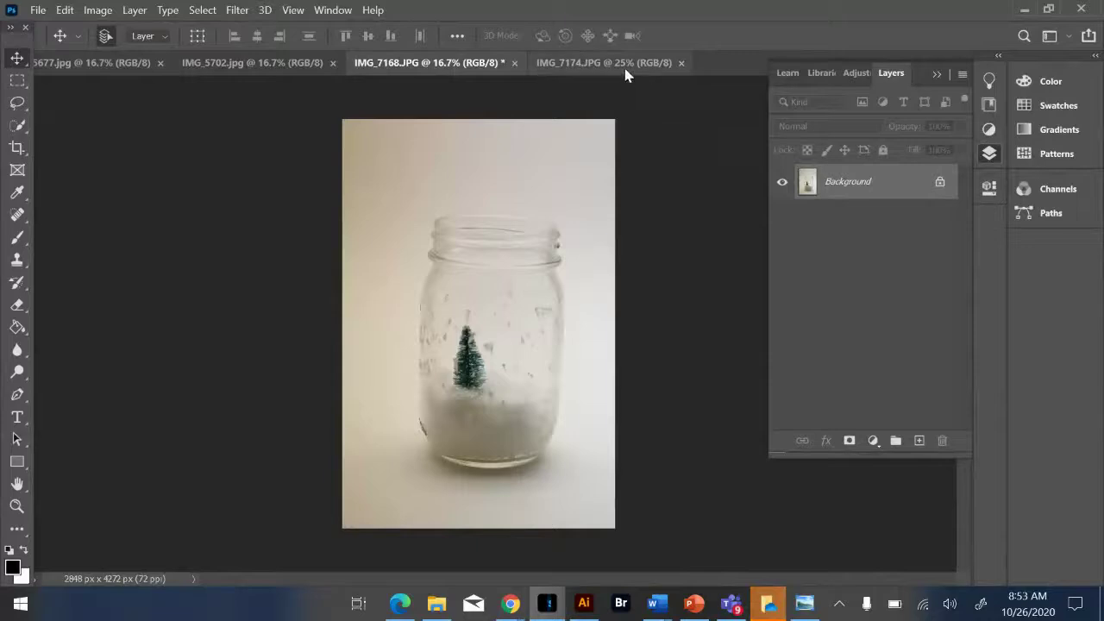
left_click(626, 69)
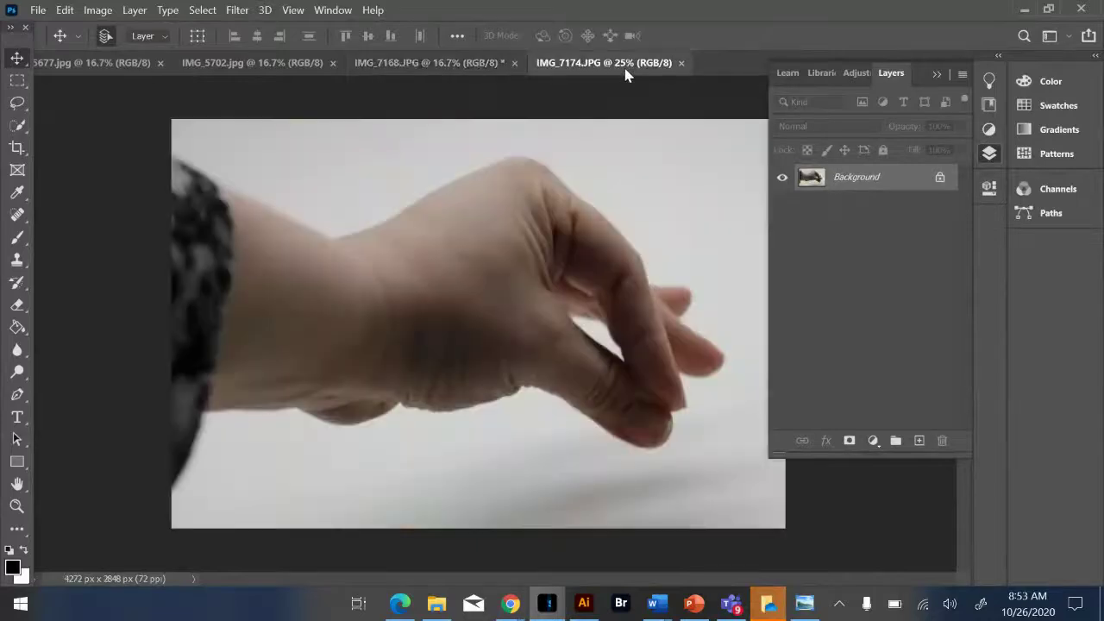
left_click(468, 71)
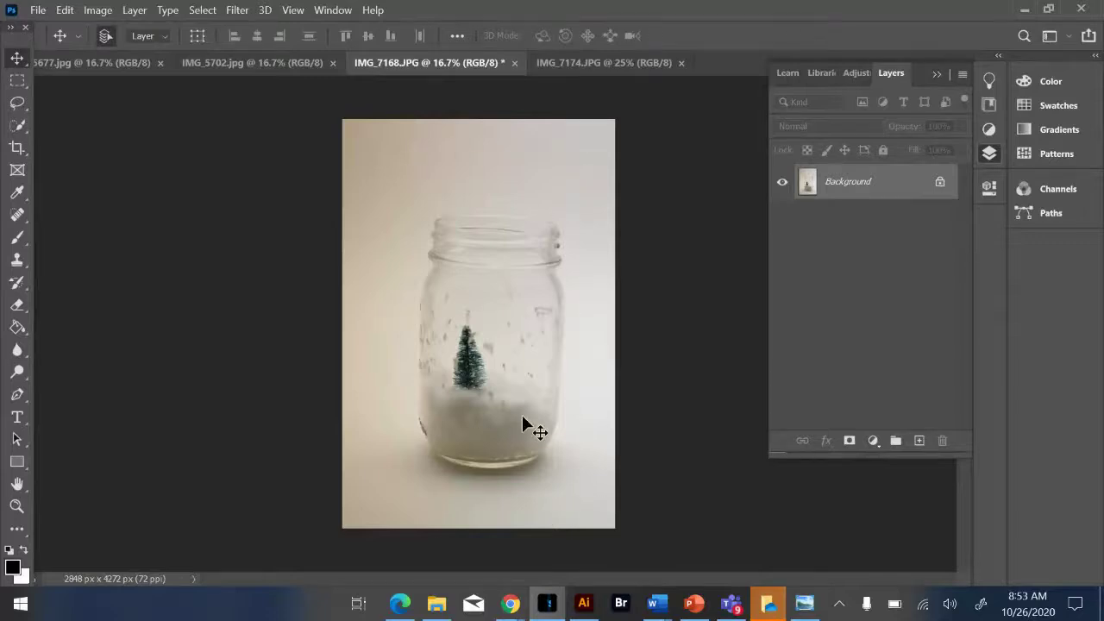
left_click(38, 10)
left_click(42, 25)
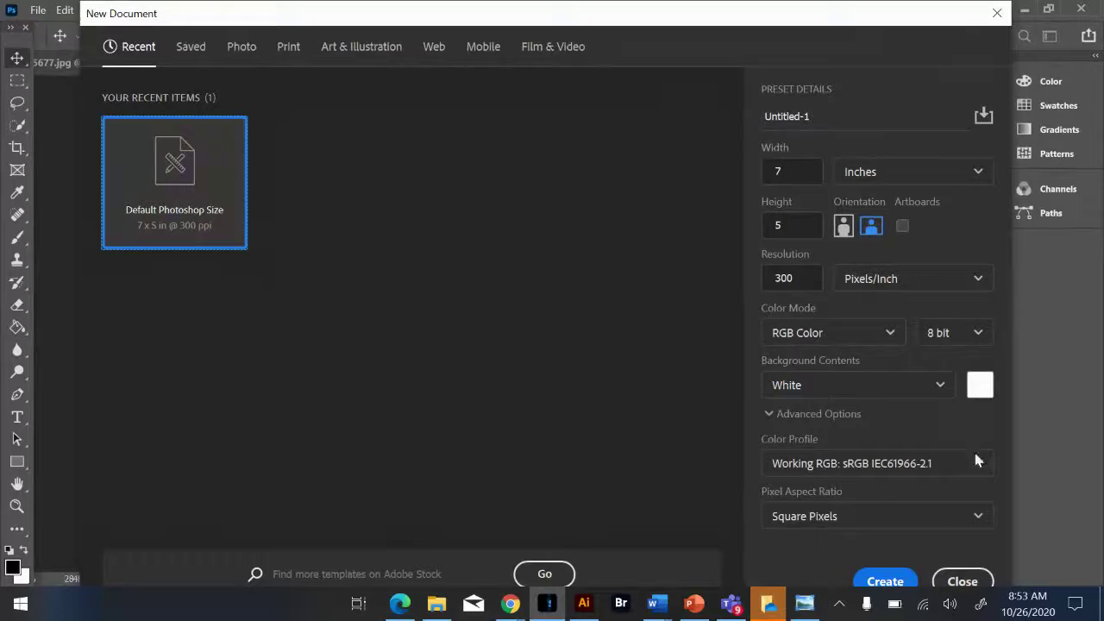
left_click(967, 582)
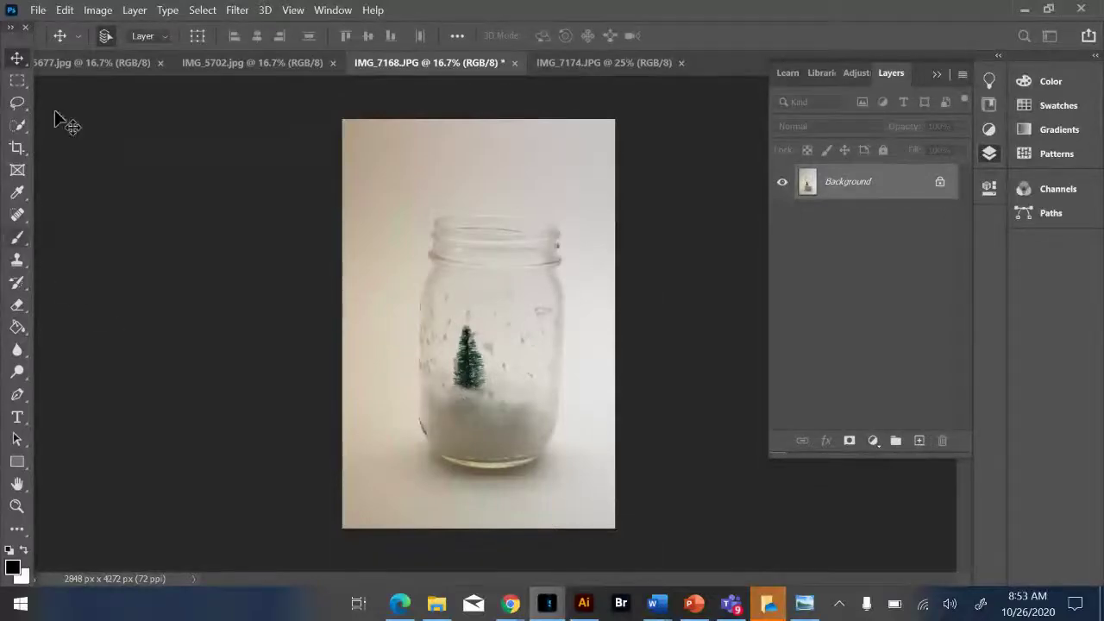
Create a new blank document 11 inches wide and 14 inches high at 300 pixels/inch.
left_click(36, 12)
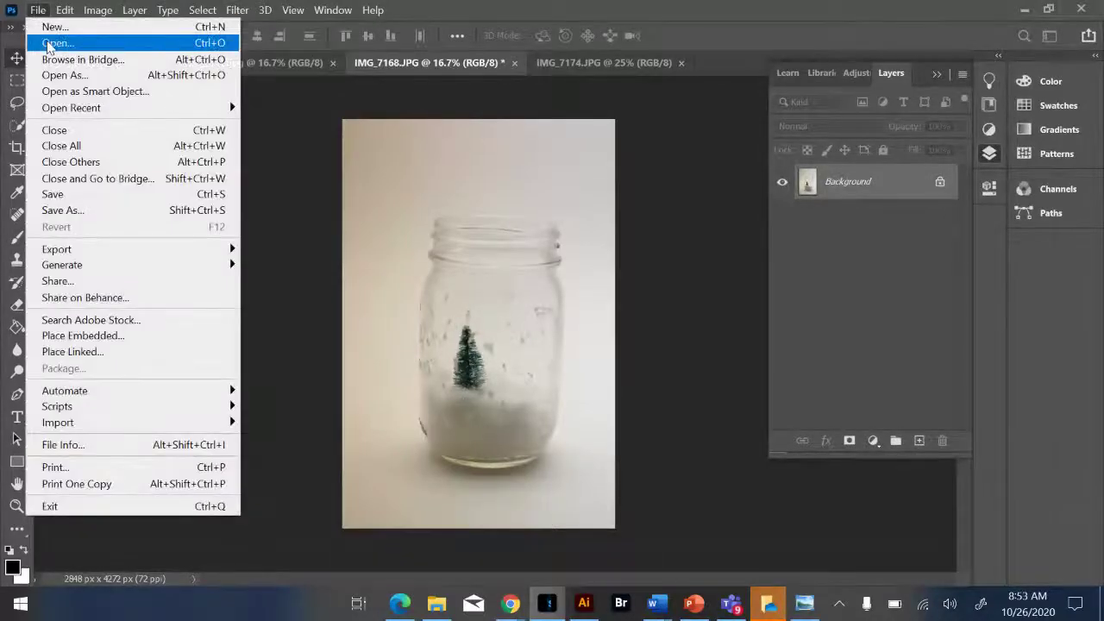
left_click(35, 26)
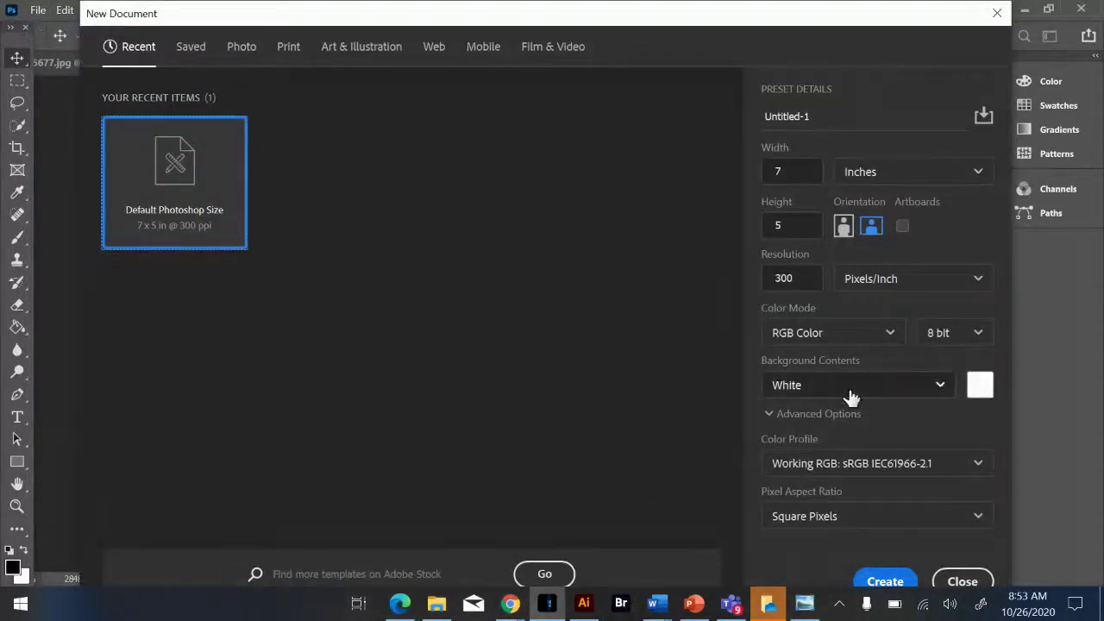
left_click(769, 176)
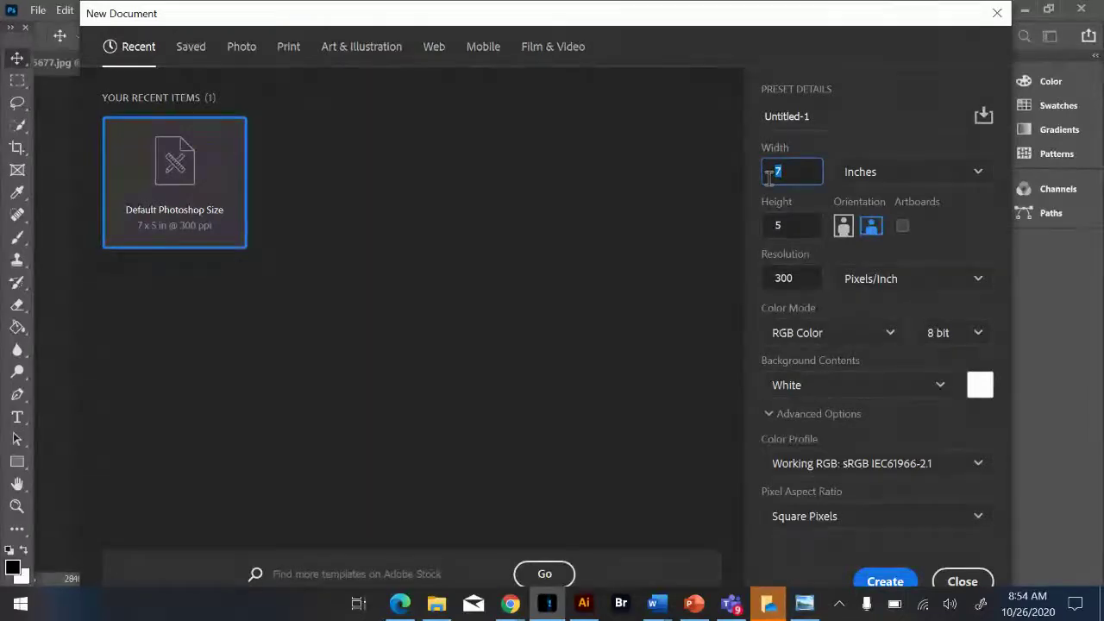
type("11")
left_click(776, 225)
type("14")
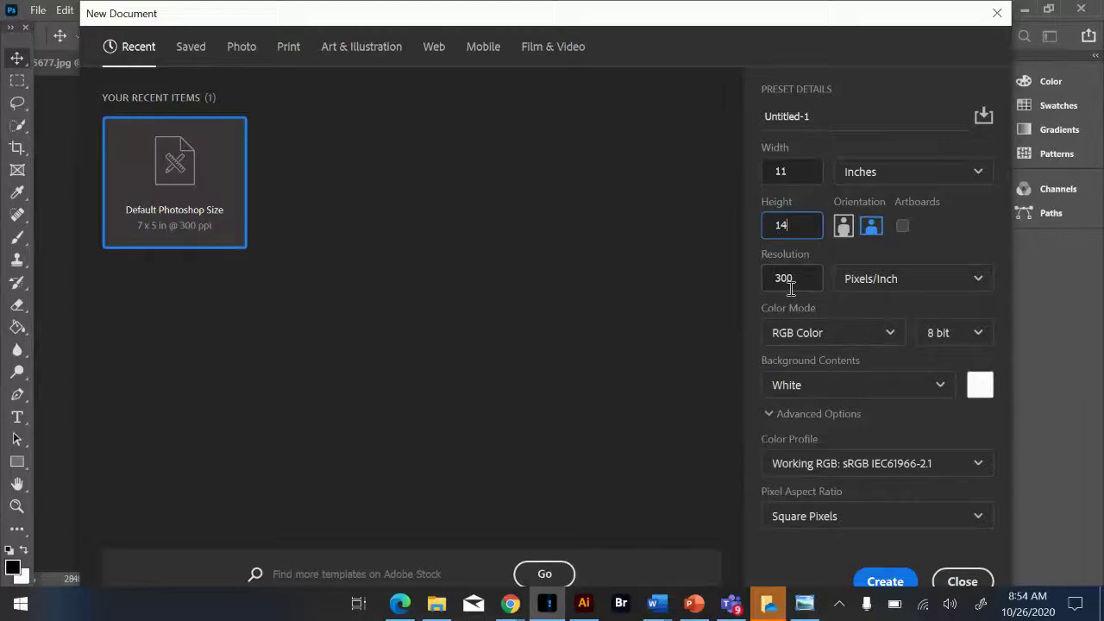
left_click(886, 582)
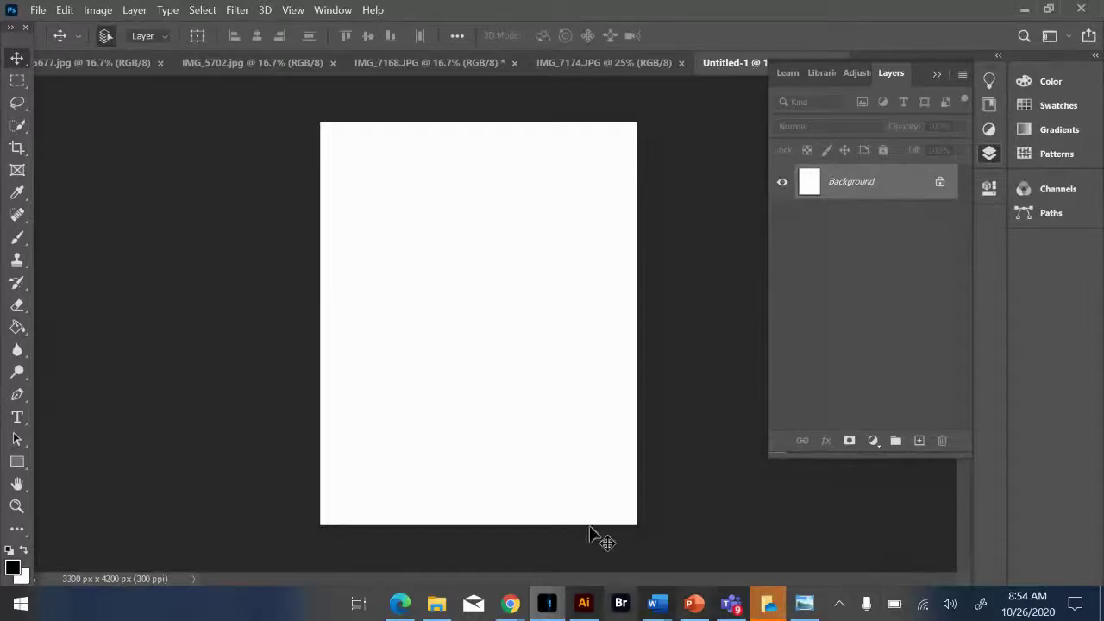
Look through the open photos of the hand, the jar, the sitting polar bear and the walking polar bear.
left_click(611, 69)
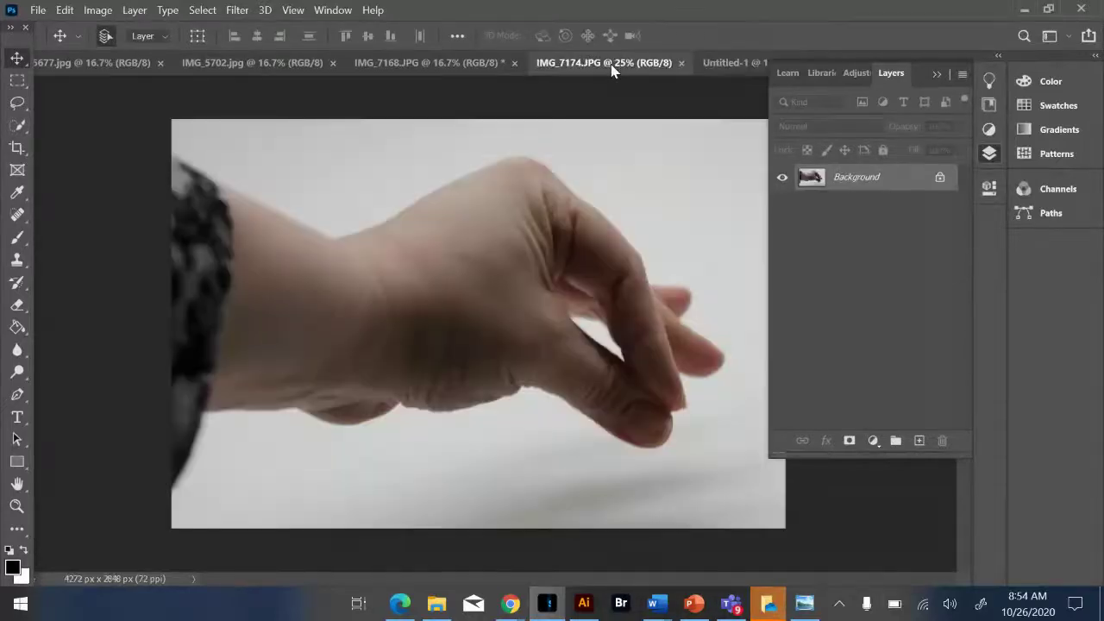
left_click(481, 67)
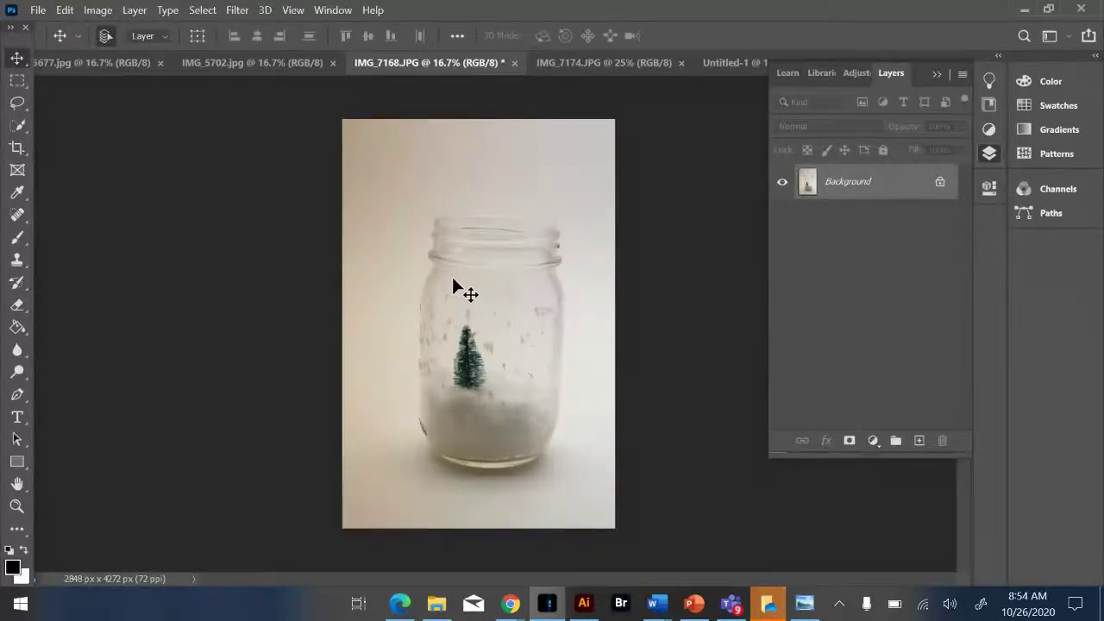
left_click(260, 65)
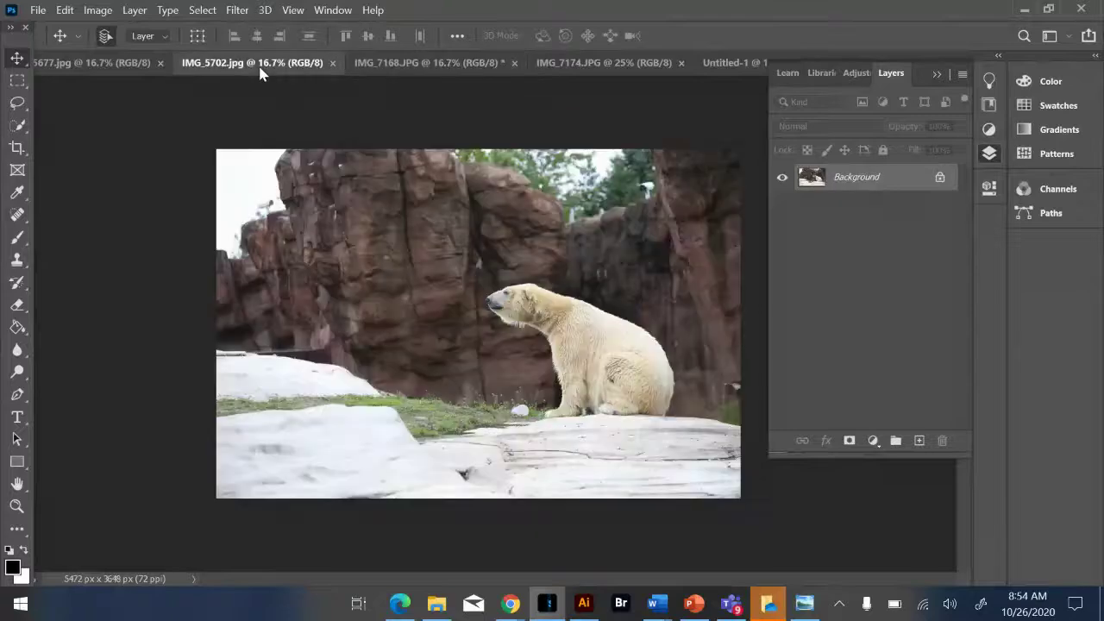
left_click(102, 67)
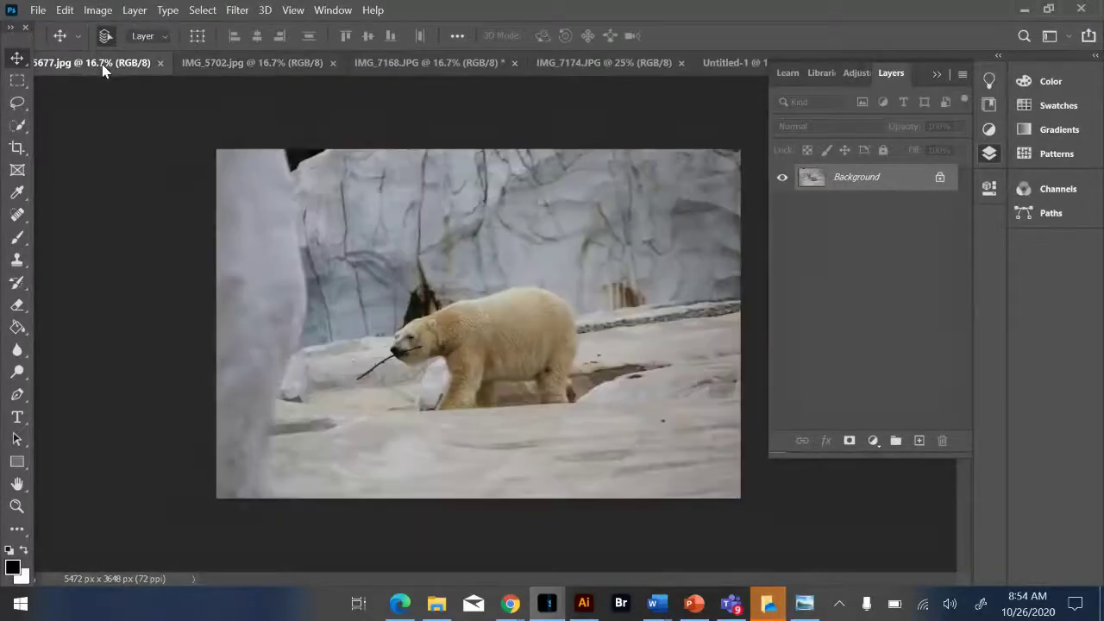
Select the whole walking polar bear photo with the Rectangular Marquee tool and clear the selection.
left_click(27, 80)
left_click(27, 78)
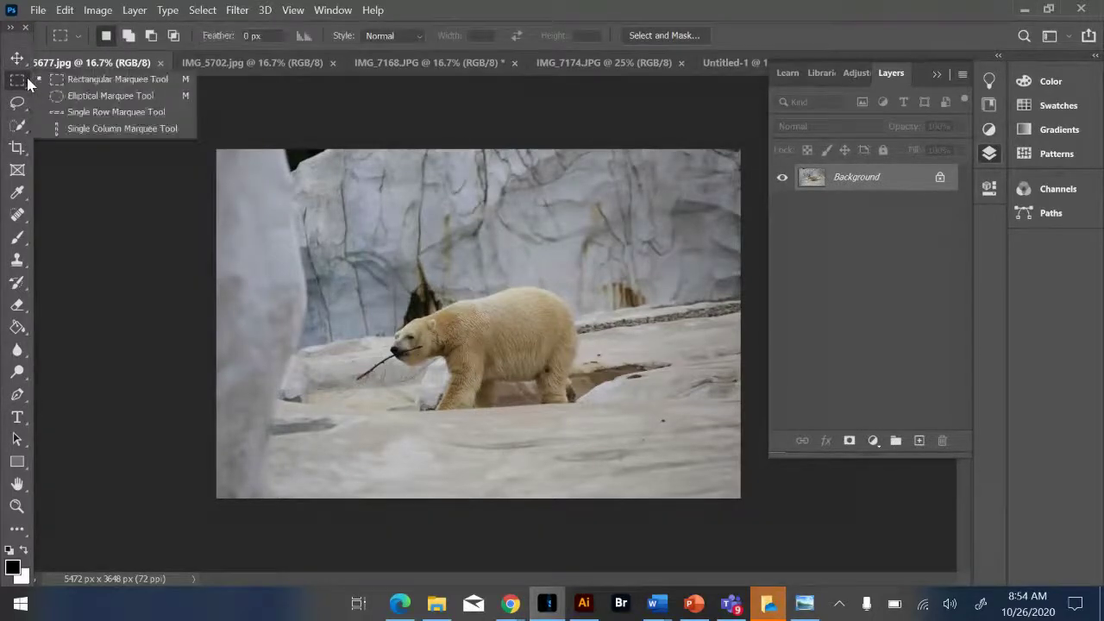
left_click(80, 84)
left_click_drag(212, 148, 831, 511)
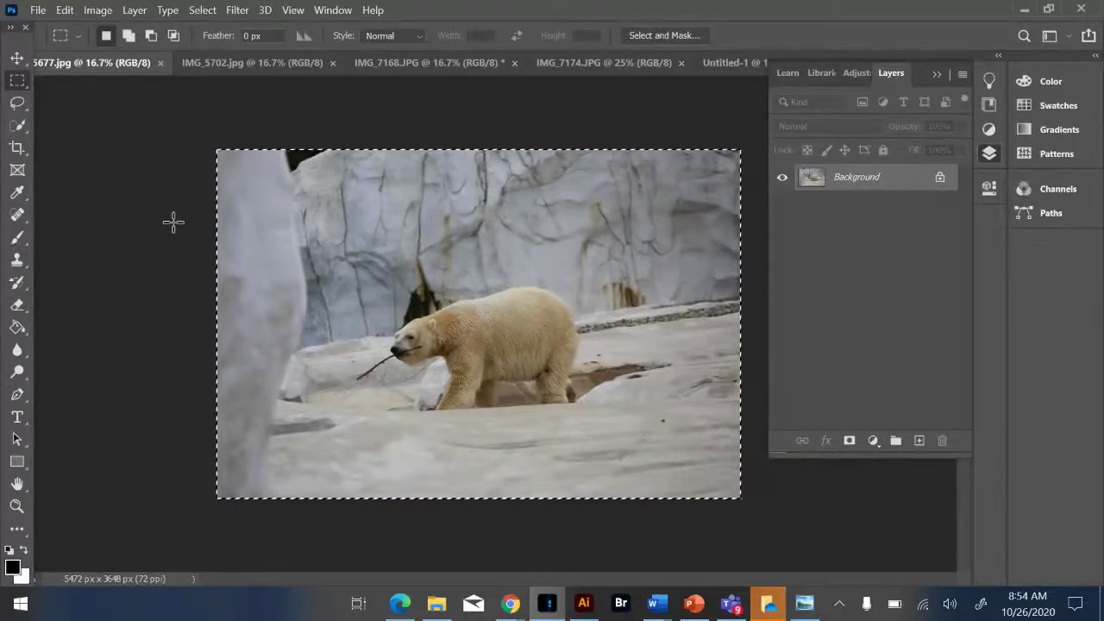
key("ctrl+d")
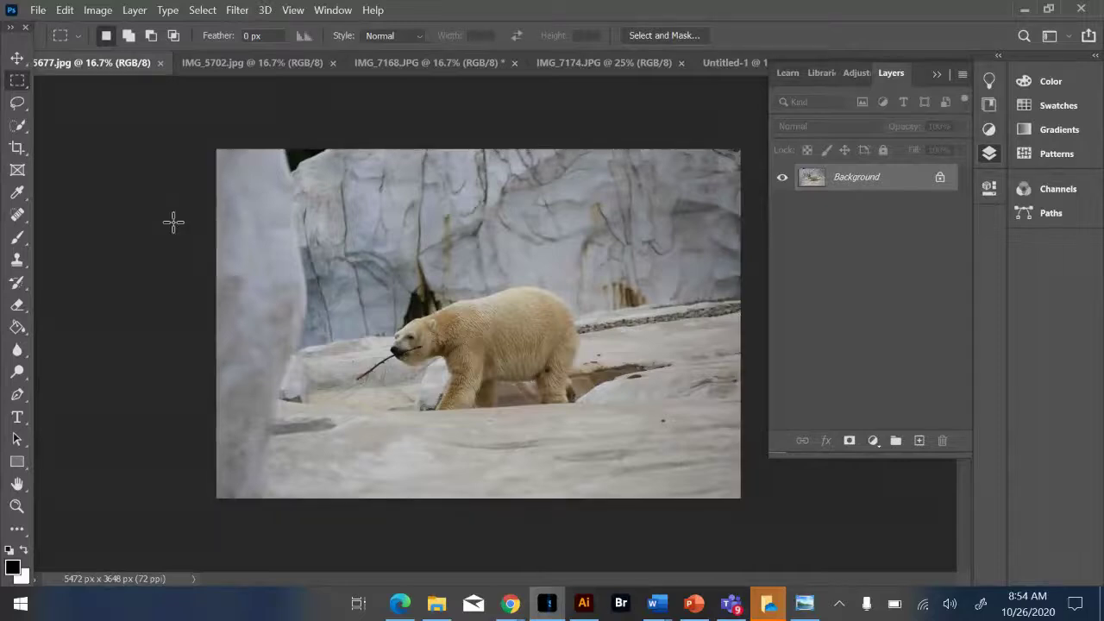
Restore the last selection on the walking polar bear photo with Reselect and deselect it again.
left_click(213, 9)
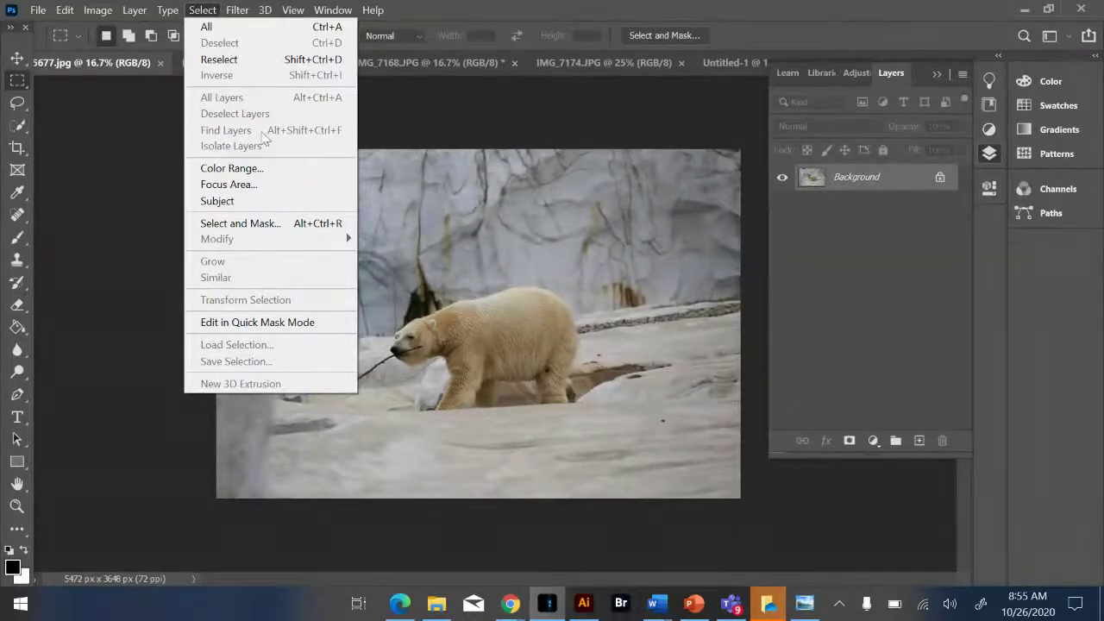
left_click(234, 58)
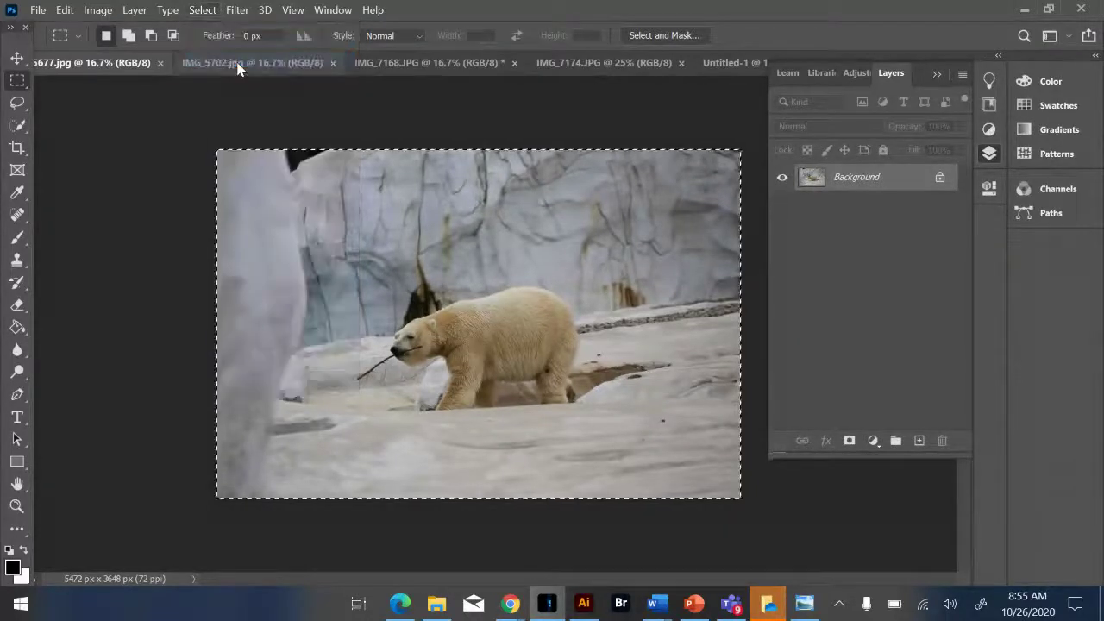
key("ctrl+d")
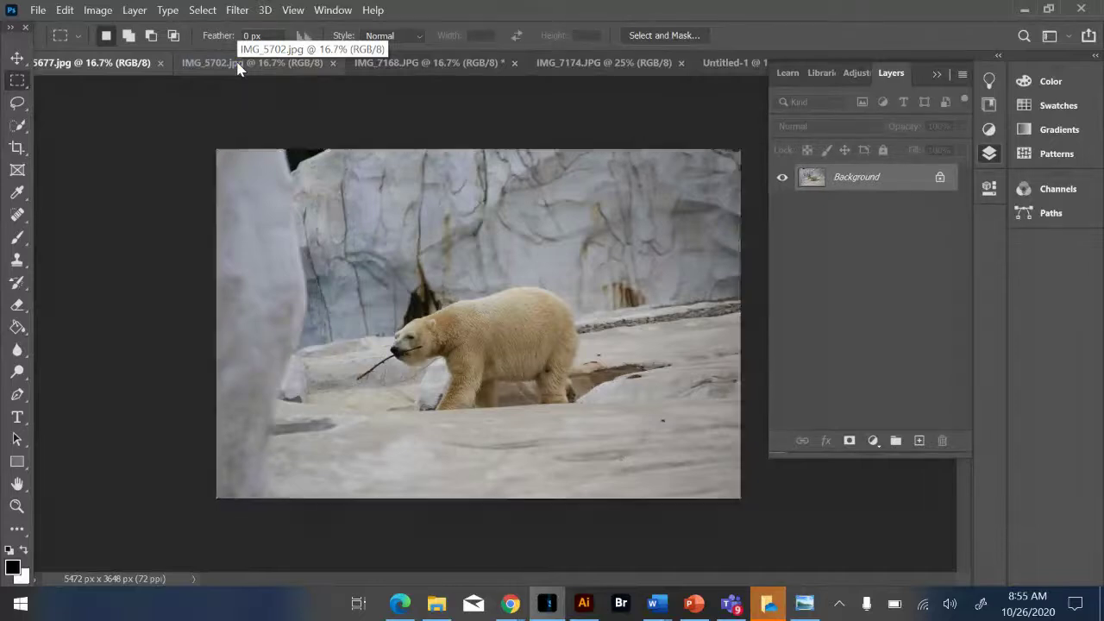
left_click(202, 11)
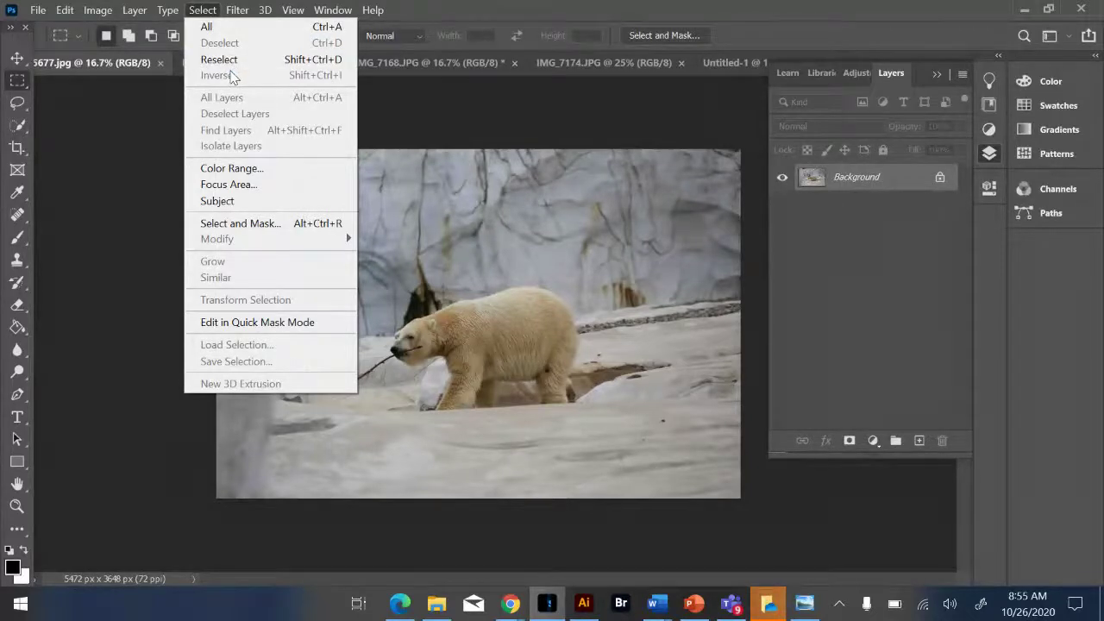
left_click(142, 142)
Select the walking polar bear with the Quick Selection tool and invert the selection to cover its surroundings.
left_click(18, 128)
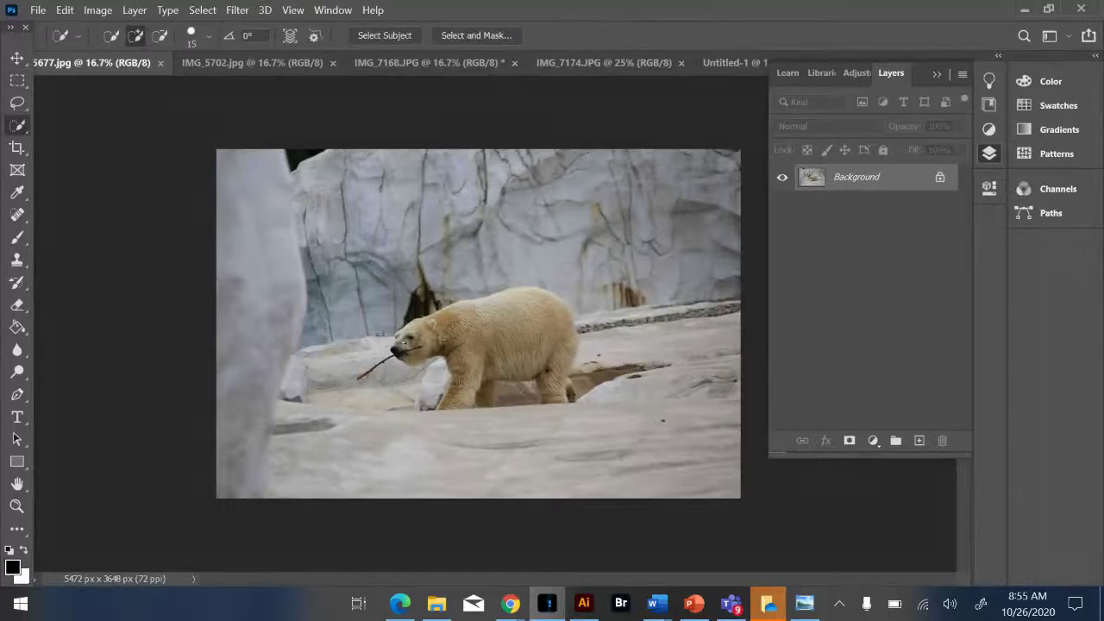
mouse_move(403, 343)
left_mouse_down()
mouse_move(483, 332)
mouse_move(548, 302)
mouse_move(565, 371)
mouse_move(532, 322)
left_mouse_up()
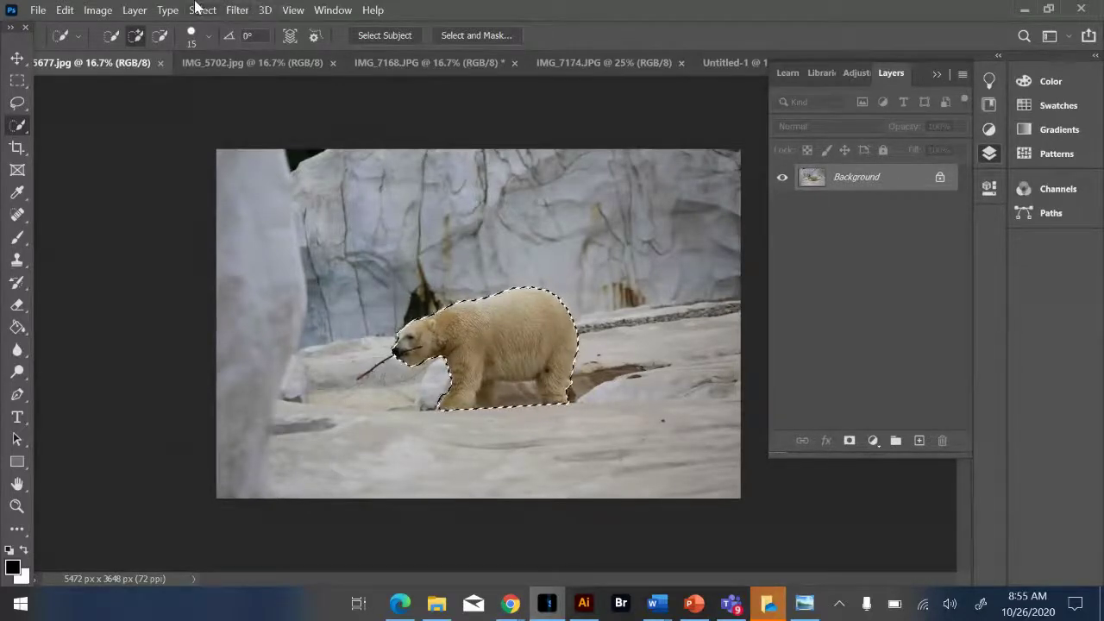
left_click(196, 8)
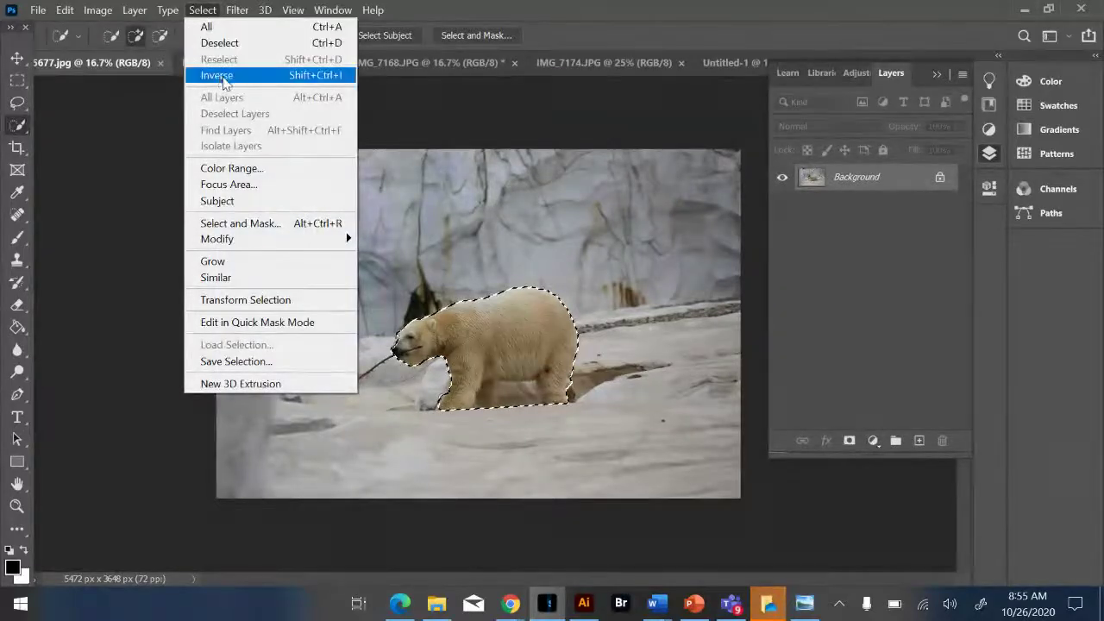
left_click(217, 76)
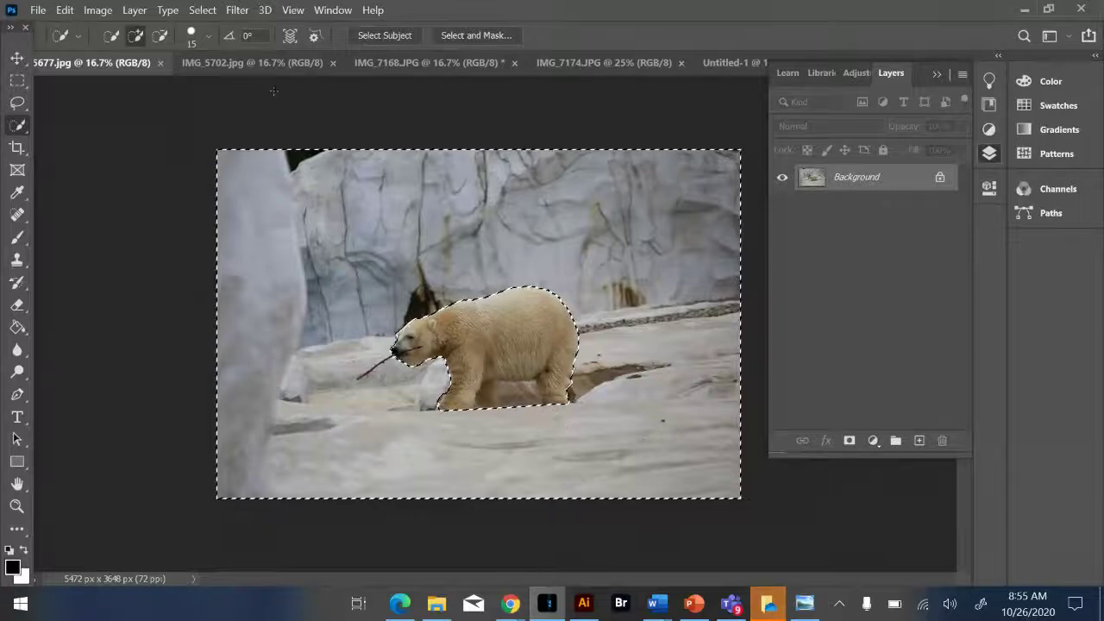
Paste the copied surroundings into IMG_5702.jpg as a layer and shift it slightly up and to the right.
left_click(253, 67)
key("ctrl+v")
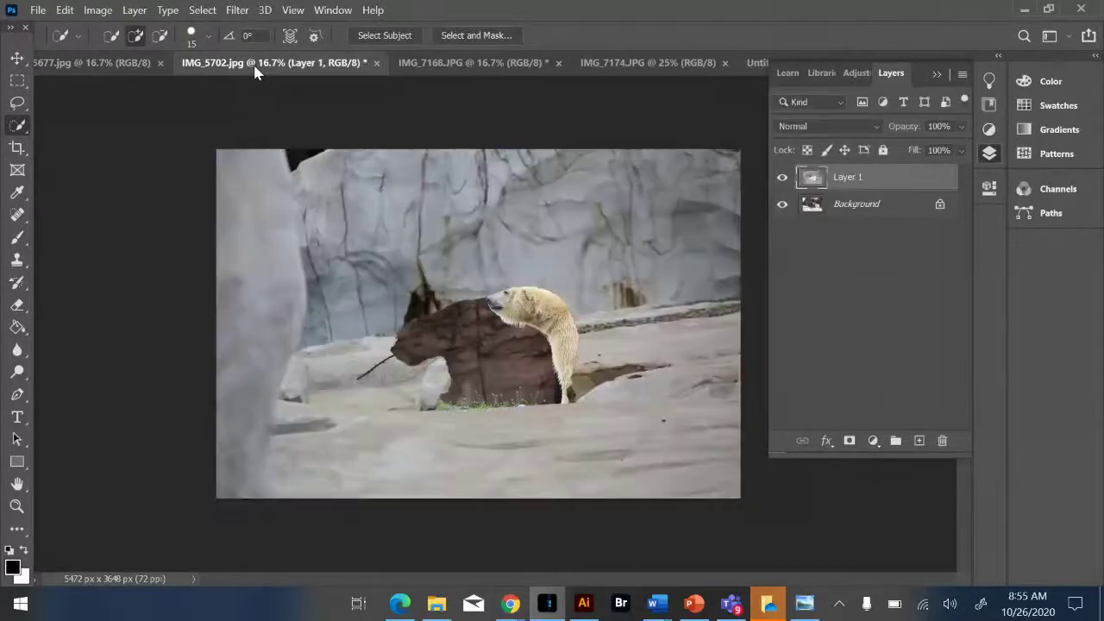
left_click(17, 57)
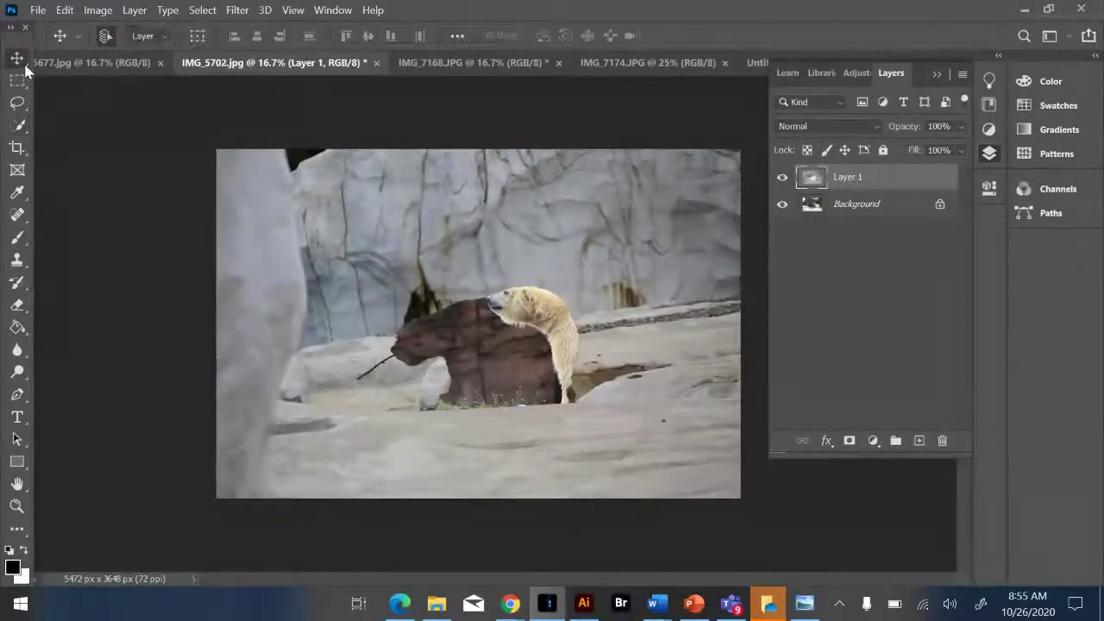
left_click_drag(345, 247, 385, 223)
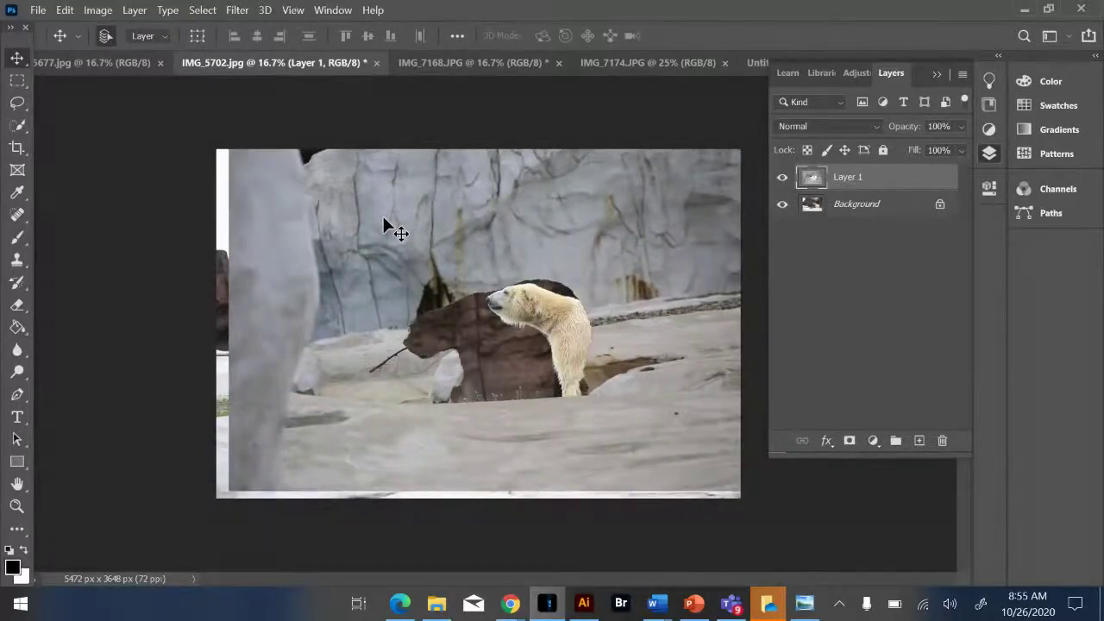
Undo the move and the paste of the surroundings in IMG_5702.jpg.
left_click(203, 11)
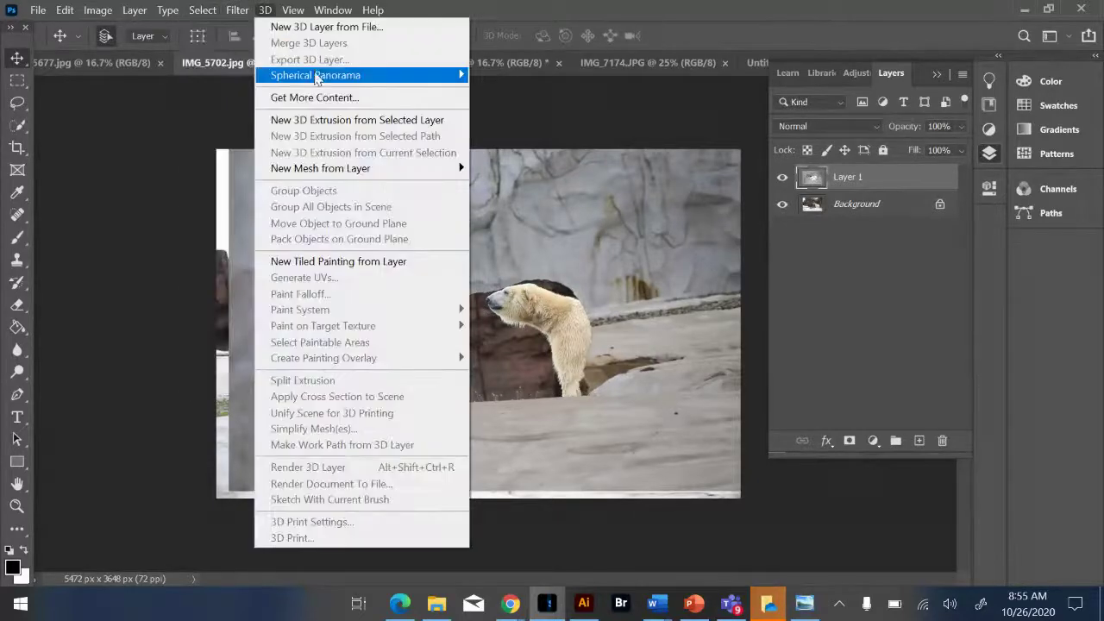
left_click(549, 128)
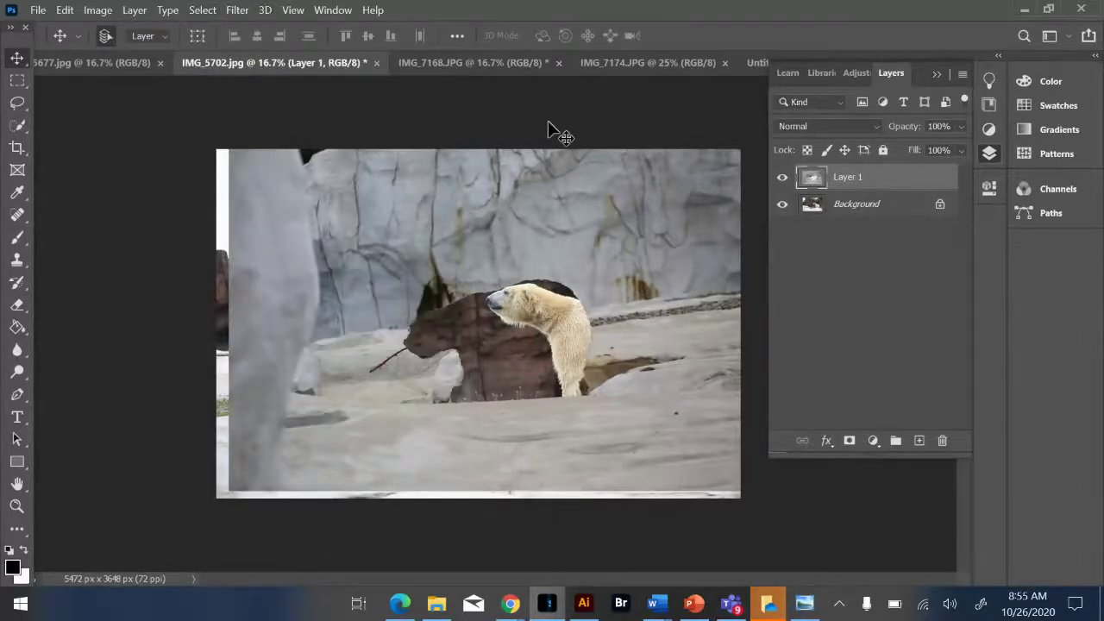
key("ctrl+z")
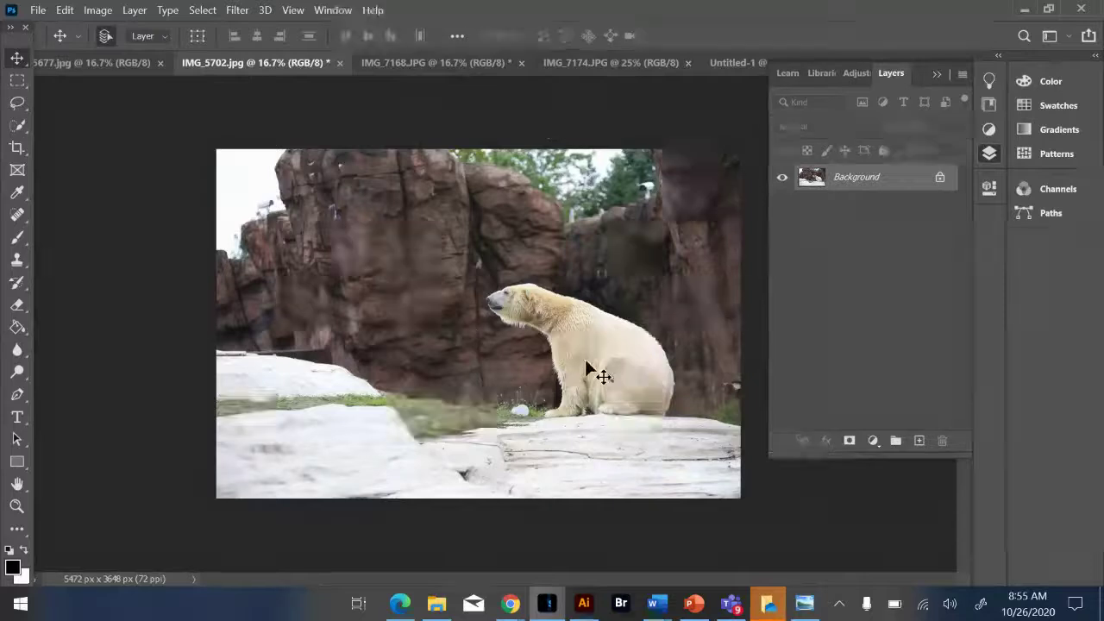
Draw a loose freehand selection around the sitting polar bear with the Lasso tool.
left_click(17, 109)
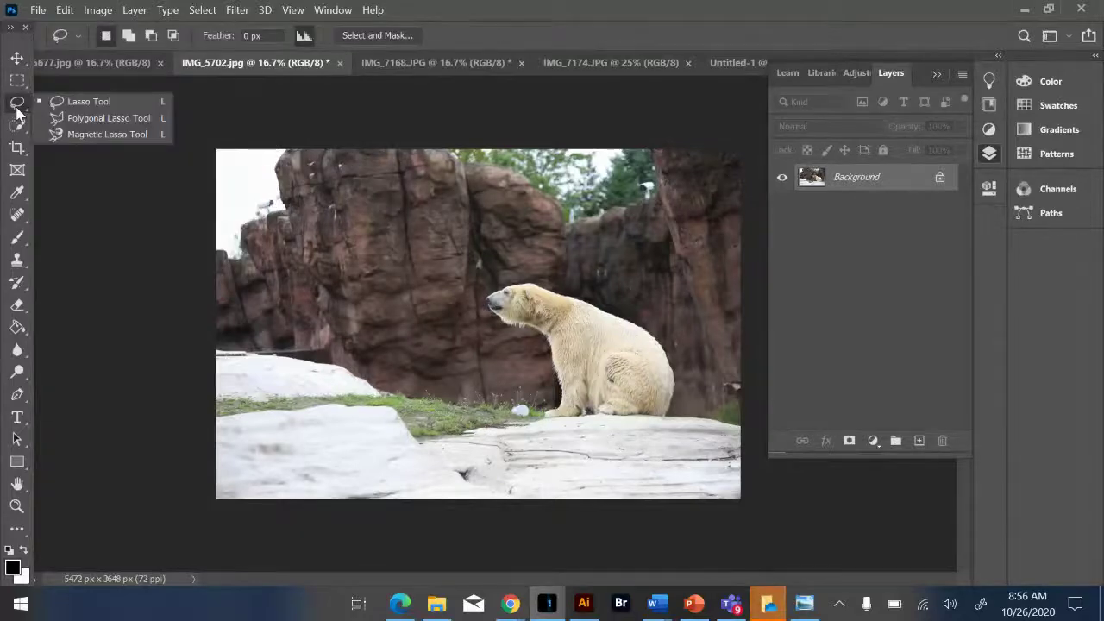
left_click(93, 101)
mouse_move(498, 255)
left_mouse_down()
mouse_move(665, 412)
mouse_move(454, 316)
mouse_move(487, 253)
left_mouse_up()
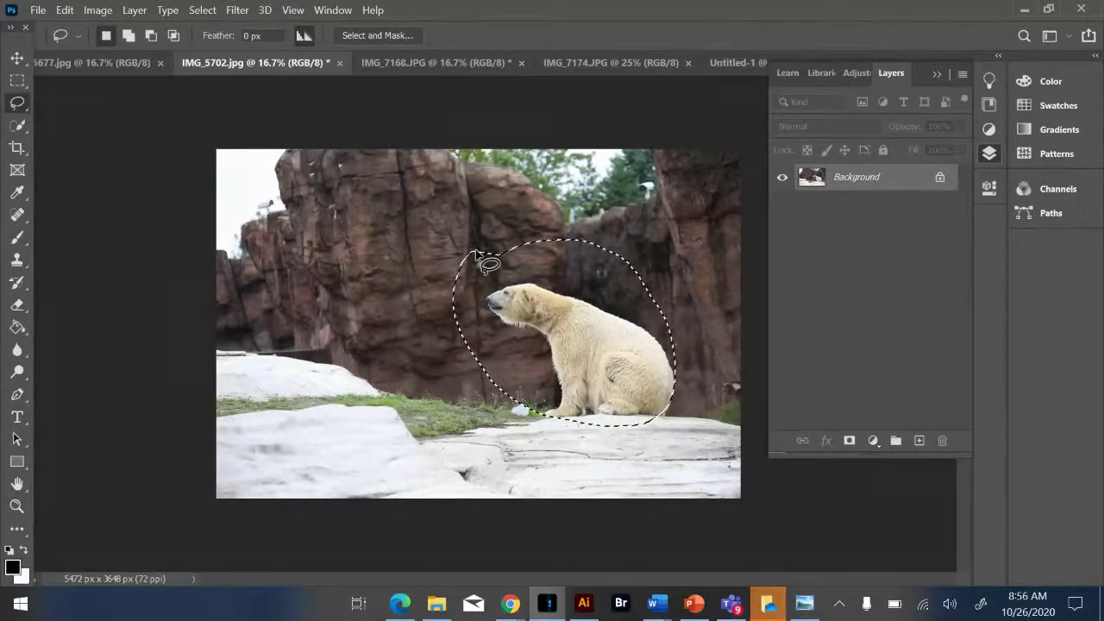
Try a straight-edged Polygonal Lasso outline over the rocks, cancel it and clear the selection around the bear.
left_click(17, 104)
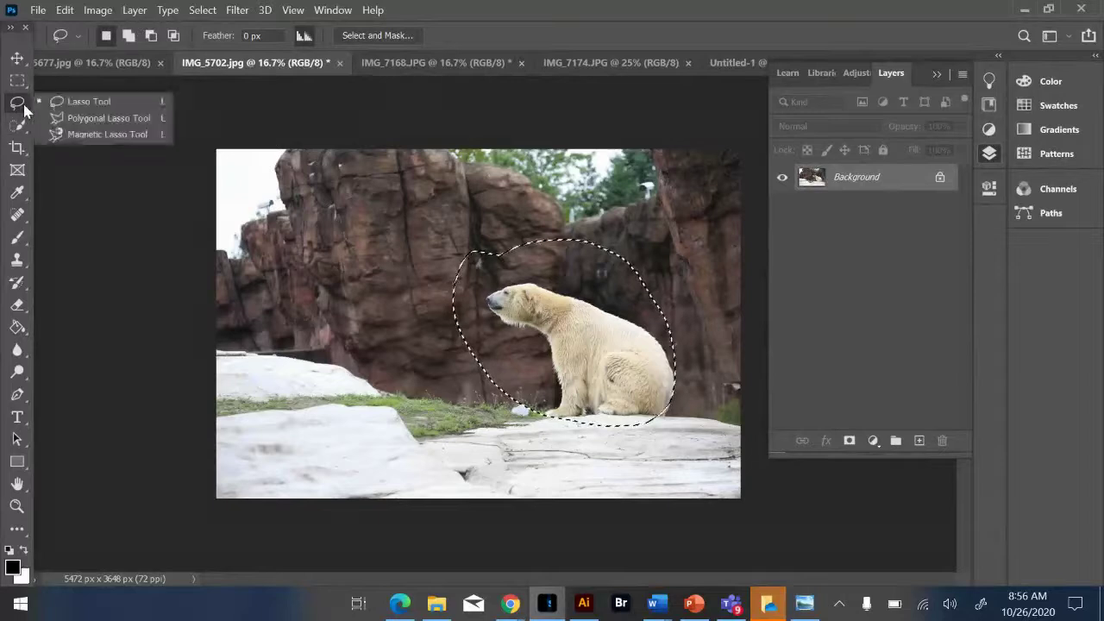
left_click(94, 118)
left_click(269, 234)
left_click(396, 179)
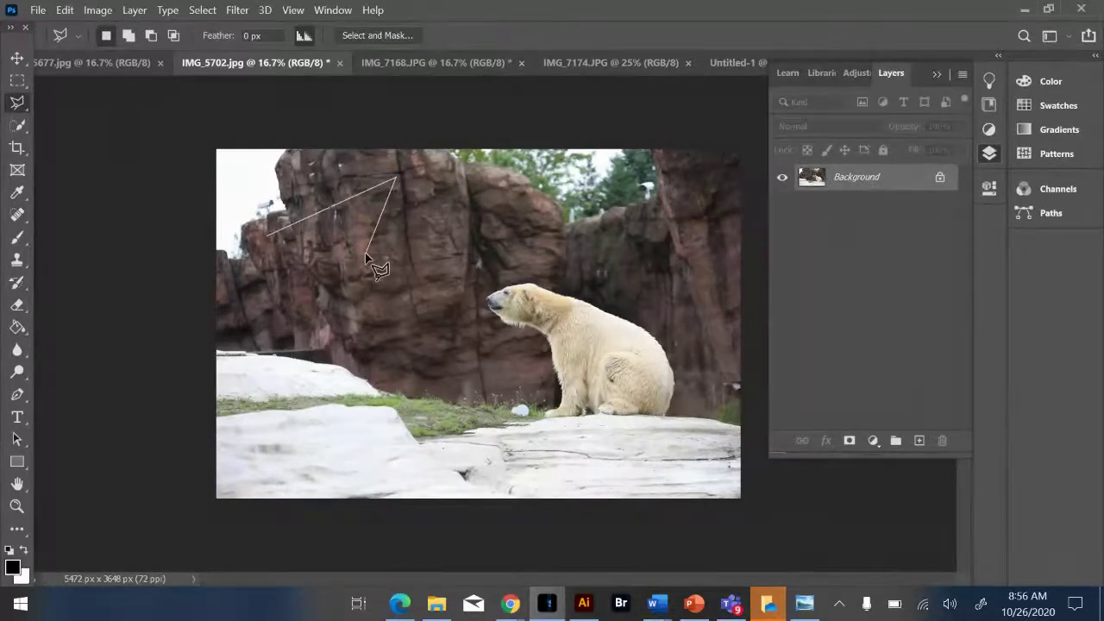
left_click(367, 252)
left_click(472, 239)
left_click(463, 334)
key("Escape")
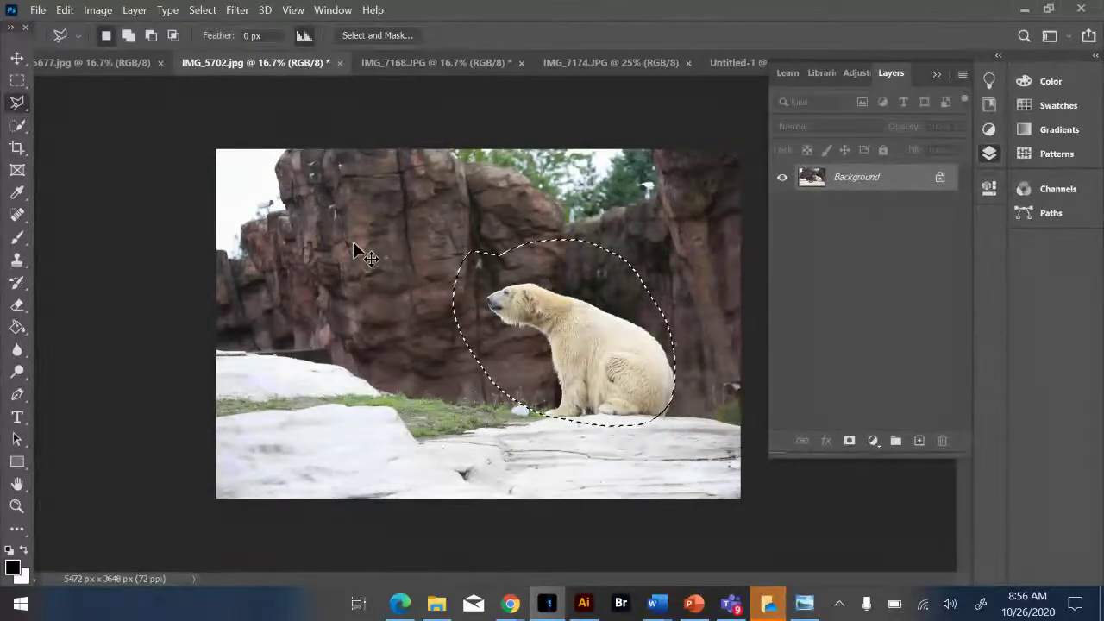
key("ctrl+d")
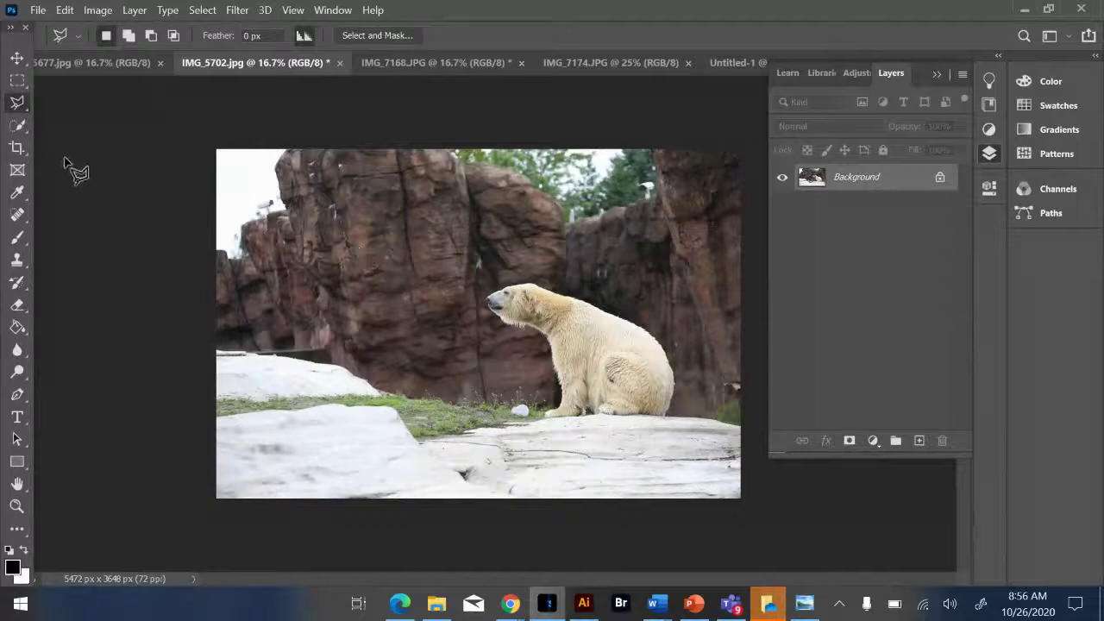
Switch to the Quick Selection tool and show its related selection tools.
right_click(23, 107)
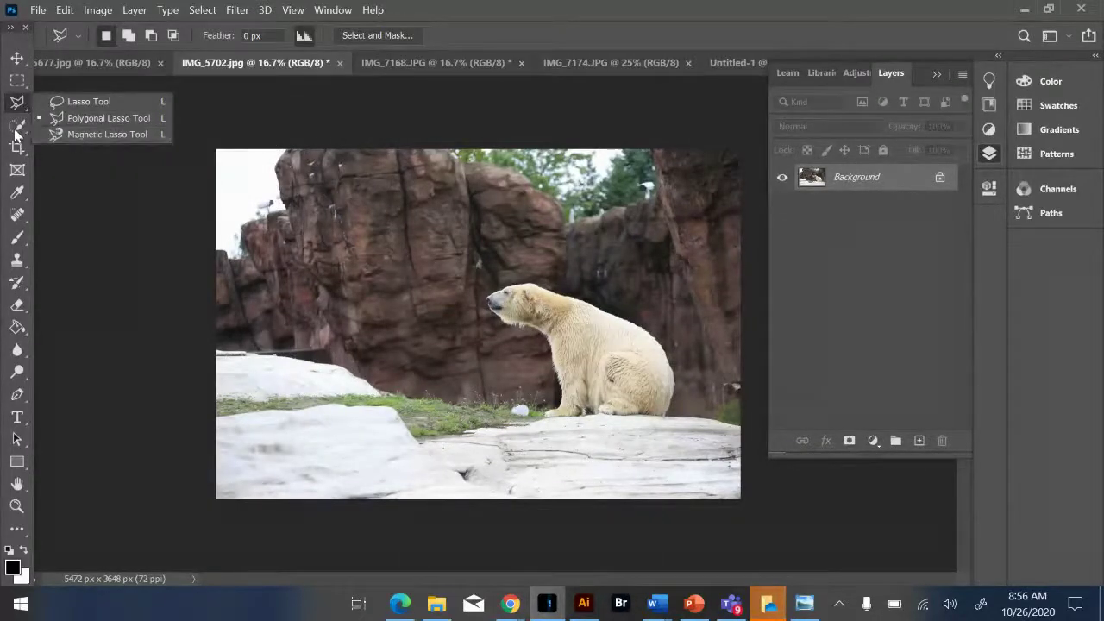
left_click(16, 127)
right_click(17, 127)
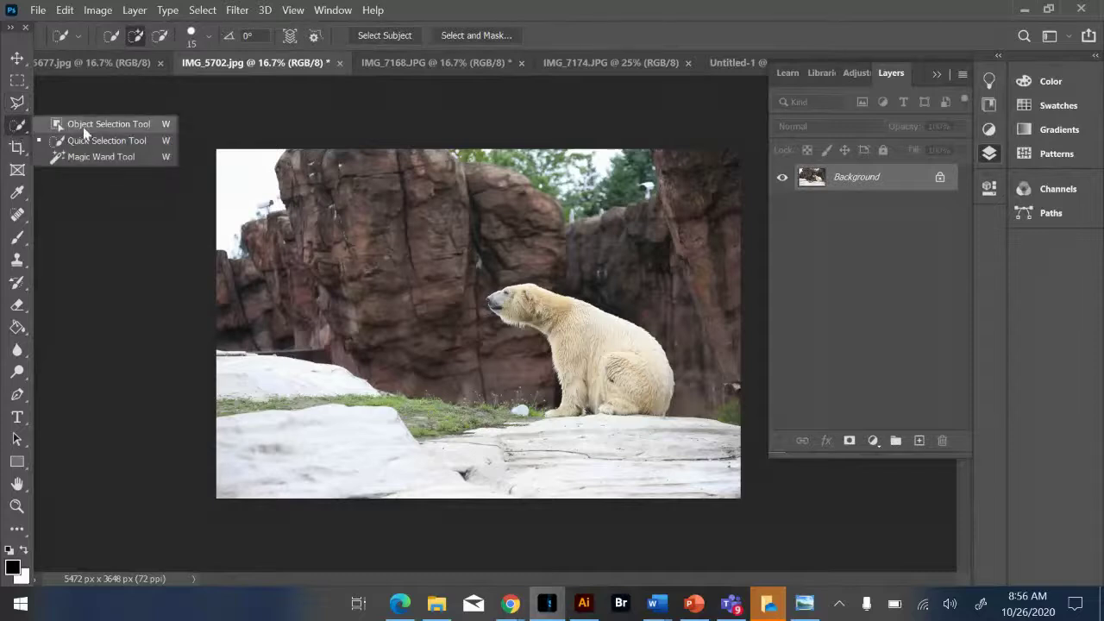